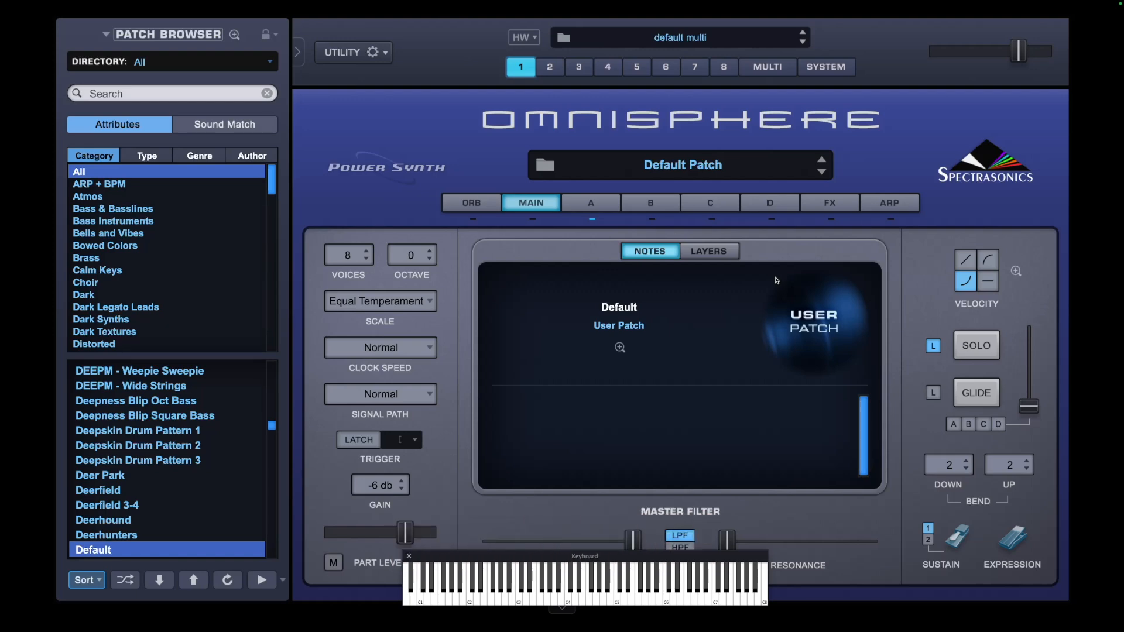
Initialize the current patch to start from the default sound.
{"action": "left_click", "coordinate": [777, 281]}
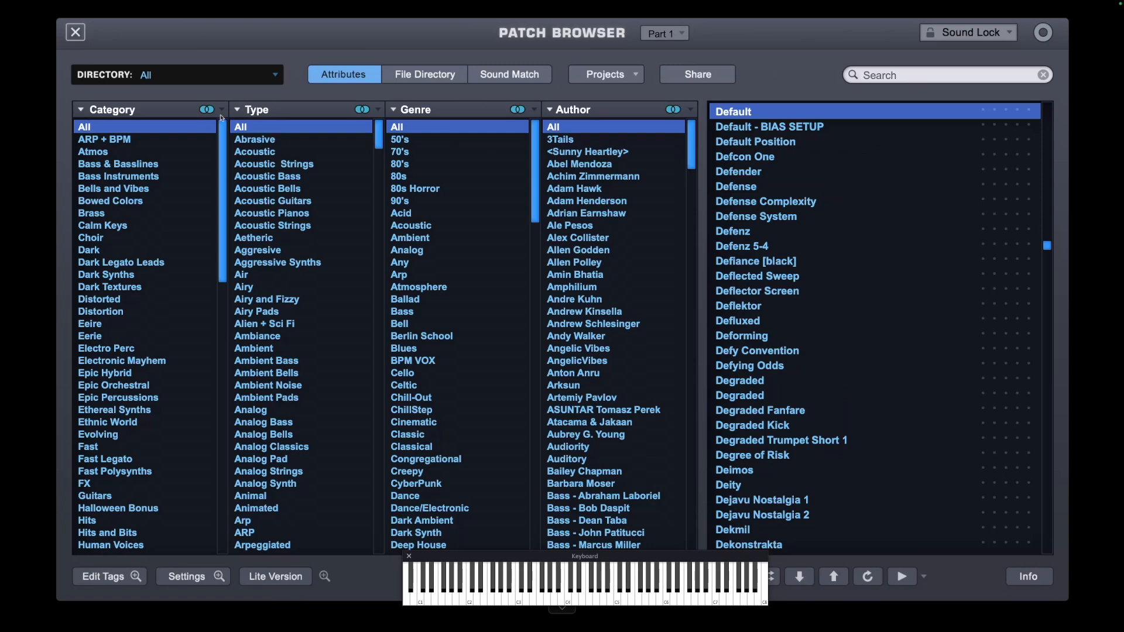
{"action": "left_click", "coordinate": [68, 39]}
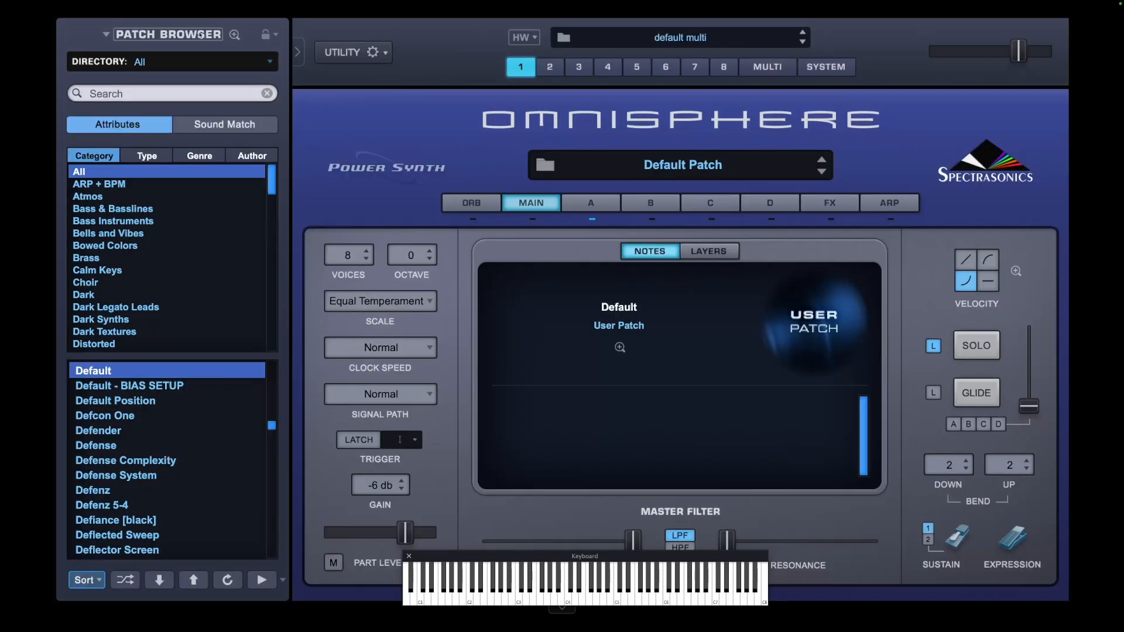
{"action": "left_click", "coordinate": [380, 60]}
{"action": "mouse_move", "coordinate": [378, 59]}
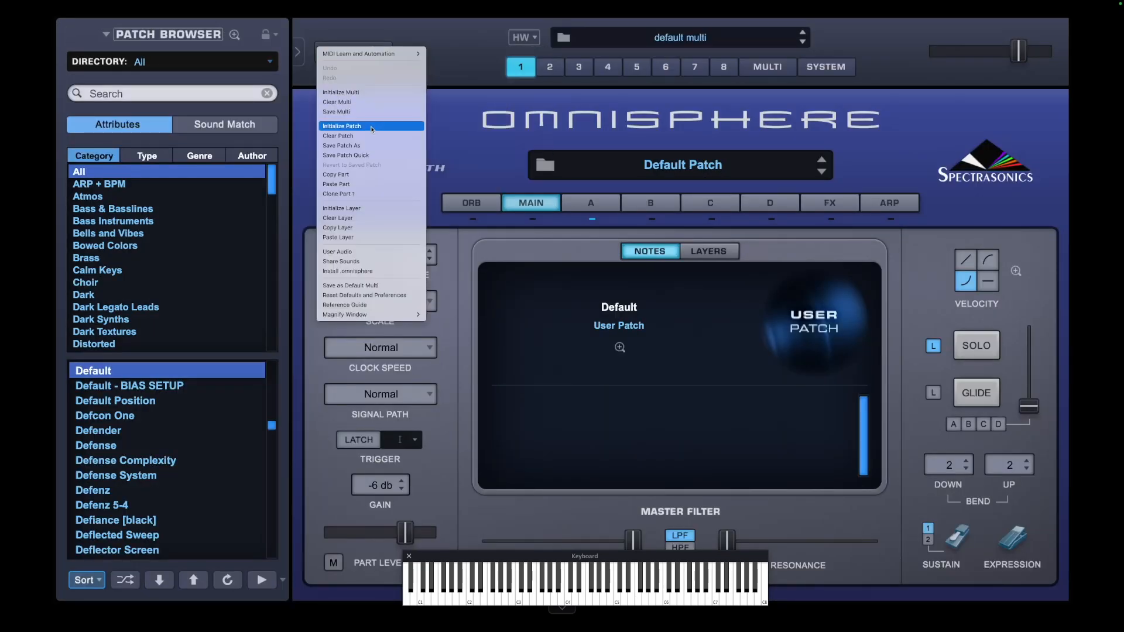
{"action": "left_click", "coordinate": [372, 127]}
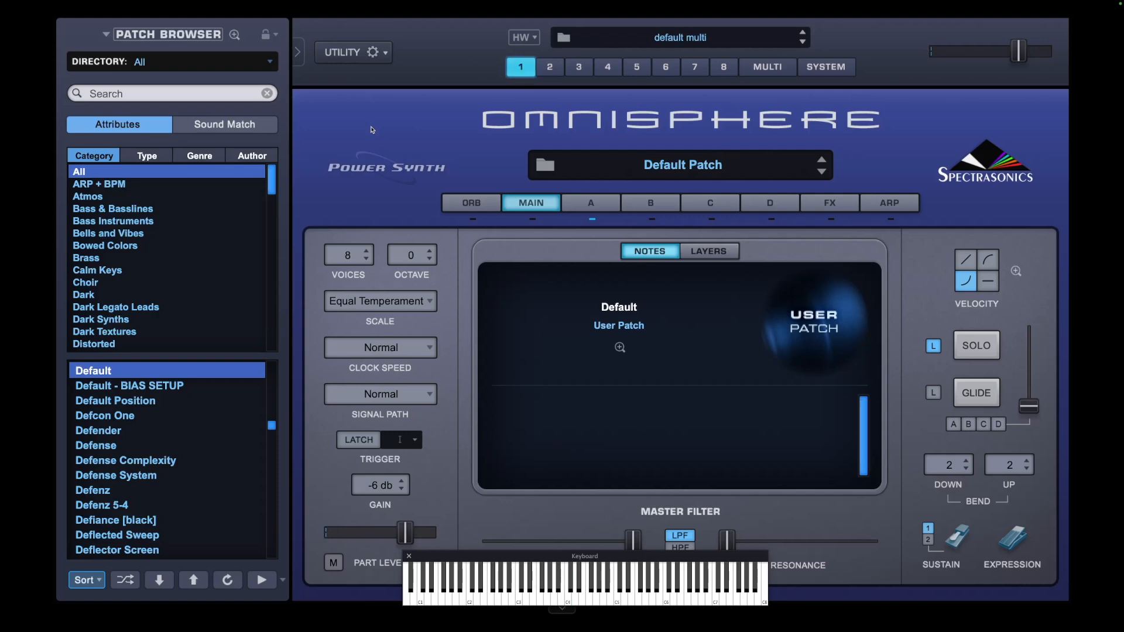
Enable the filter on layer A, then set a low cutoff, slightly raised resonance and a reduced envelope amount.
{"action": "left_click", "coordinate": [587, 207]}
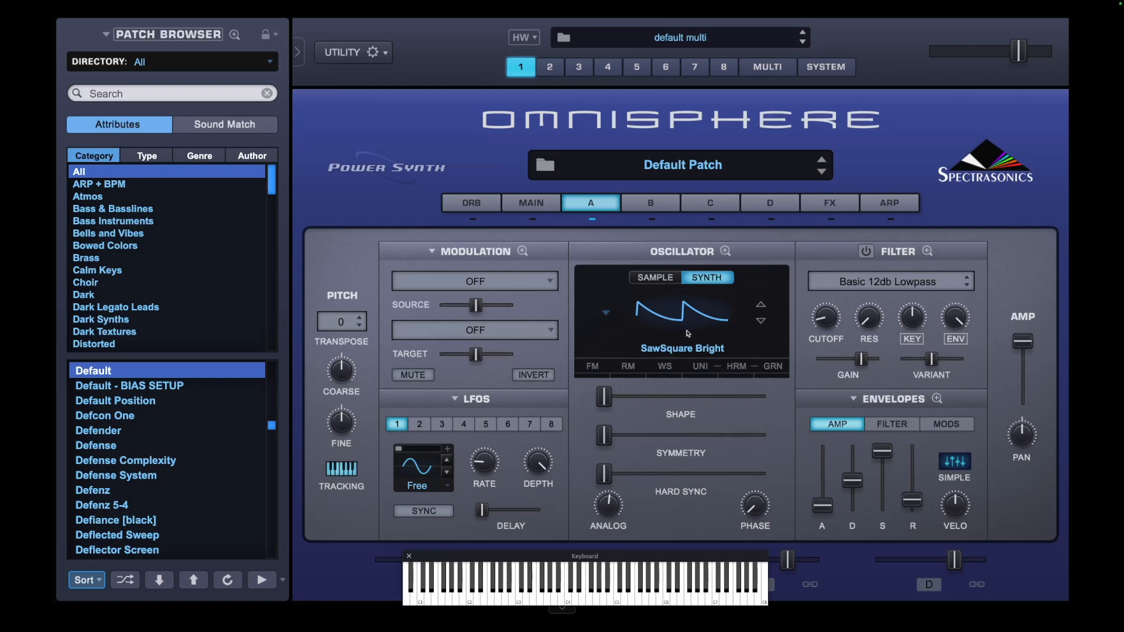
{"action": "left_click", "coordinate": [865, 253]}
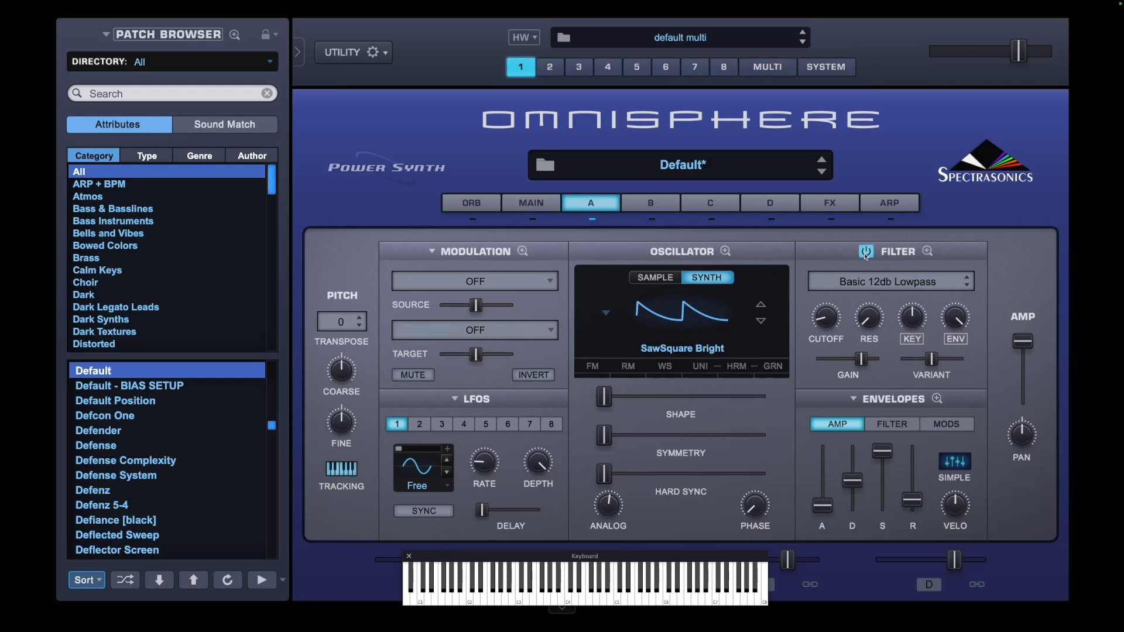
{"action": "left_click_drag", "start_coordinate": [826, 326], "coordinate": [828, 307]}
{"action": "left_click_drag", "start_coordinate": [877, 323], "coordinate": [872, 312]}
{"action": "left_click_drag", "start_coordinate": [961, 318], "coordinate": [950, 309]}
{"action": "left_click_drag", "start_coordinate": [971, 450], "coordinate": [974, 466]}
Raise the layer A oscillator's Shape to about a fifth and Symmetry to about a tenth, and enable unison.
{"action": "mouse_move", "coordinate": [612, 400]}
{"action": "left_click_drag", "start_coordinate": [612, 401], "coordinate": [641, 400]}
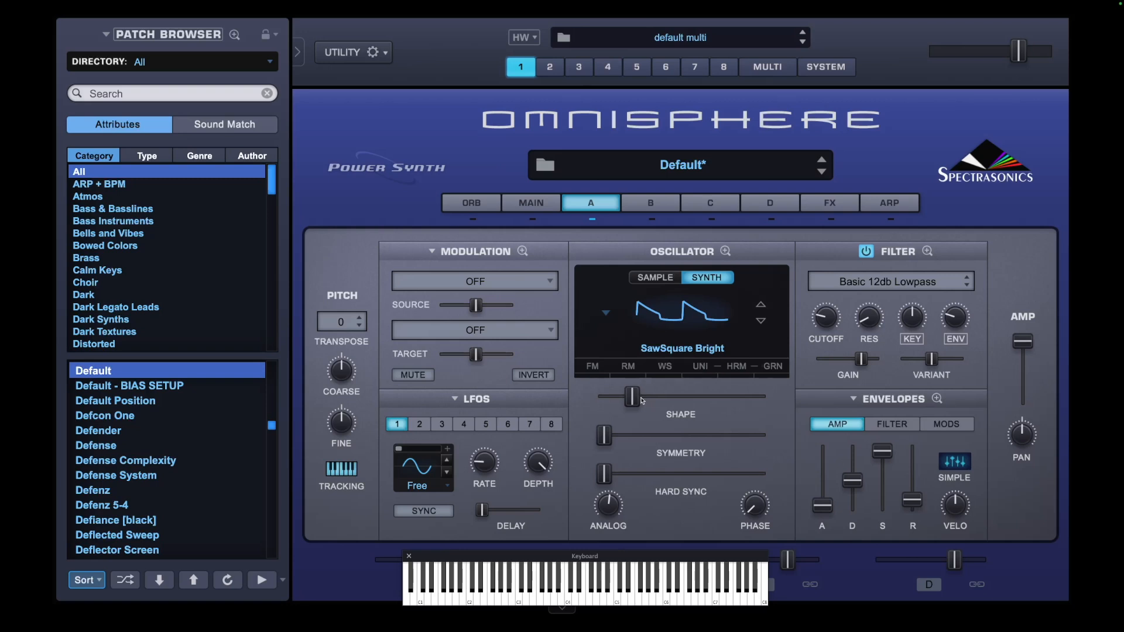
{"action": "mouse_move", "coordinate": [605, 436]}
{"action": "left_mouse_down"}
{"action": "mouse_move", "coordinate": [774, 443]}
{"action": "mouse_move", "coordinate": [621, 442]}
{"action": "left_mouse_up"}
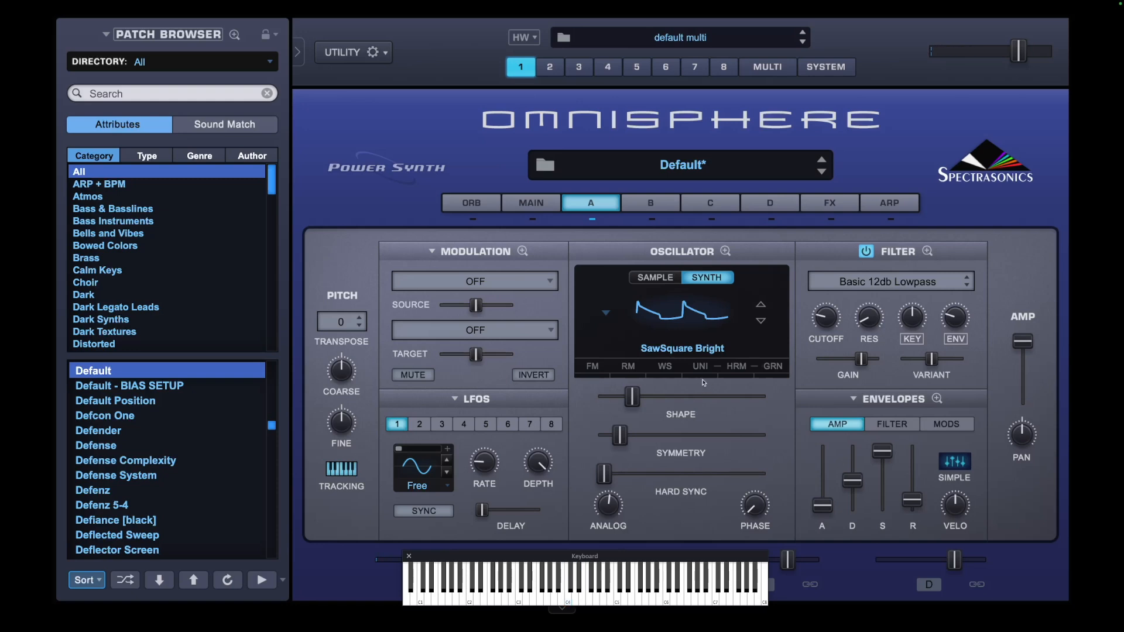
{"action": "left_click", "coordinate": [702, 377]}
Add the Sky Verb effect to the first common effects slot and reduce its mix to about one third.
{"action": "left_click", "coordinate": [833, 203]}
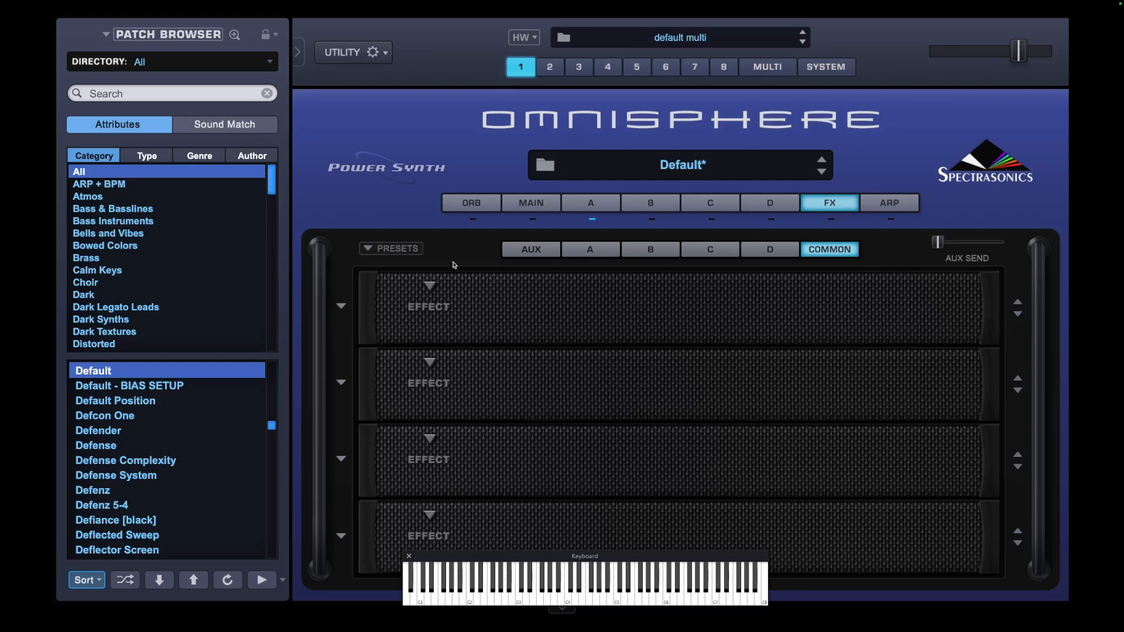
{"action": "left_click", "coordinate": [418, 298]}
{"action": "mouse_move", "coordinate": [460, 400]}
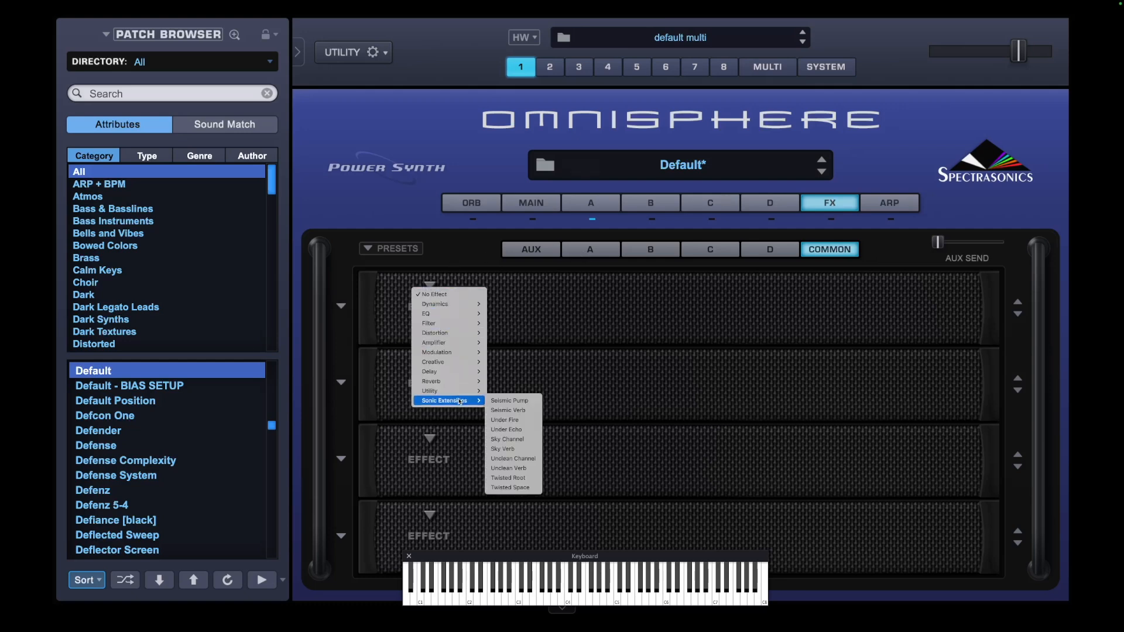
{"action": "left_click", "coordinate": [515, 449]}
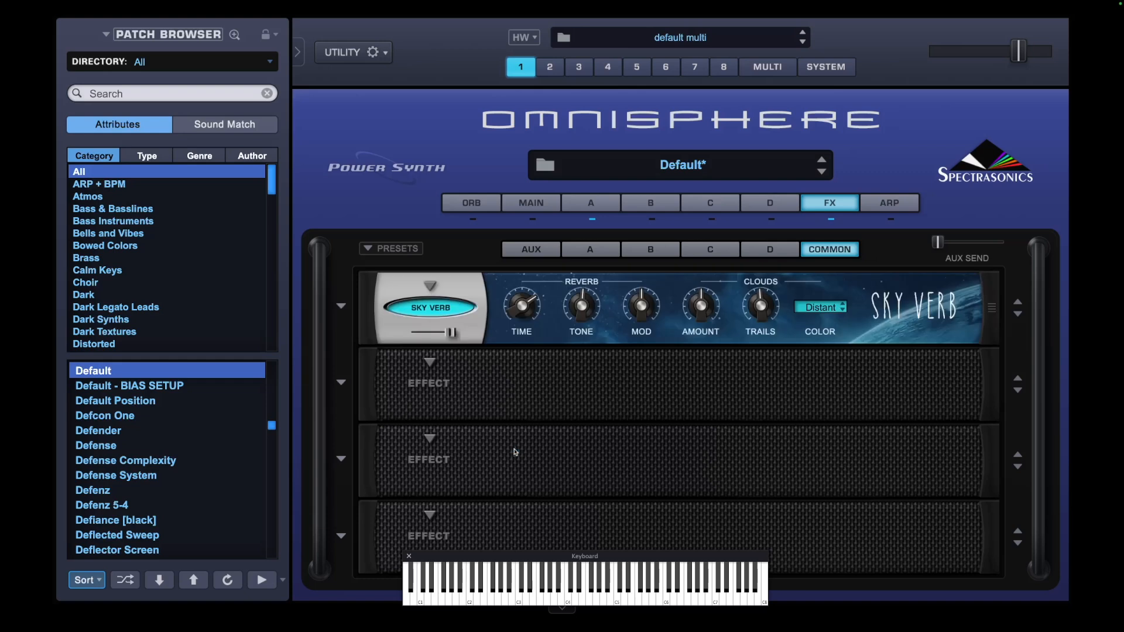
{"action": "left_click_drag", "start_coordinate": [451, 333], "coordinate": [421, 333]}
Add the Imager effect to the second common slot and lower Sky Verb's Clouds Trails to about a fifth.
{"action": "left_click", "coordinate": [432, 363]}
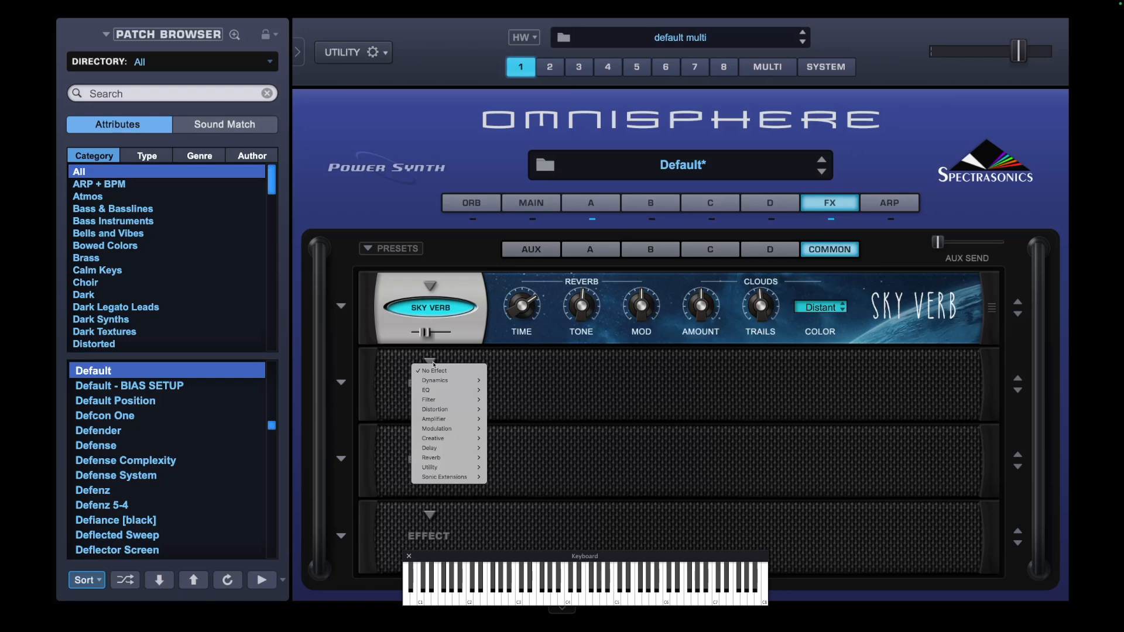
{"action": "mouse_move", "coordinate": [457, 468]}
{"action": "left_click", "coordinate": [499, 468]}
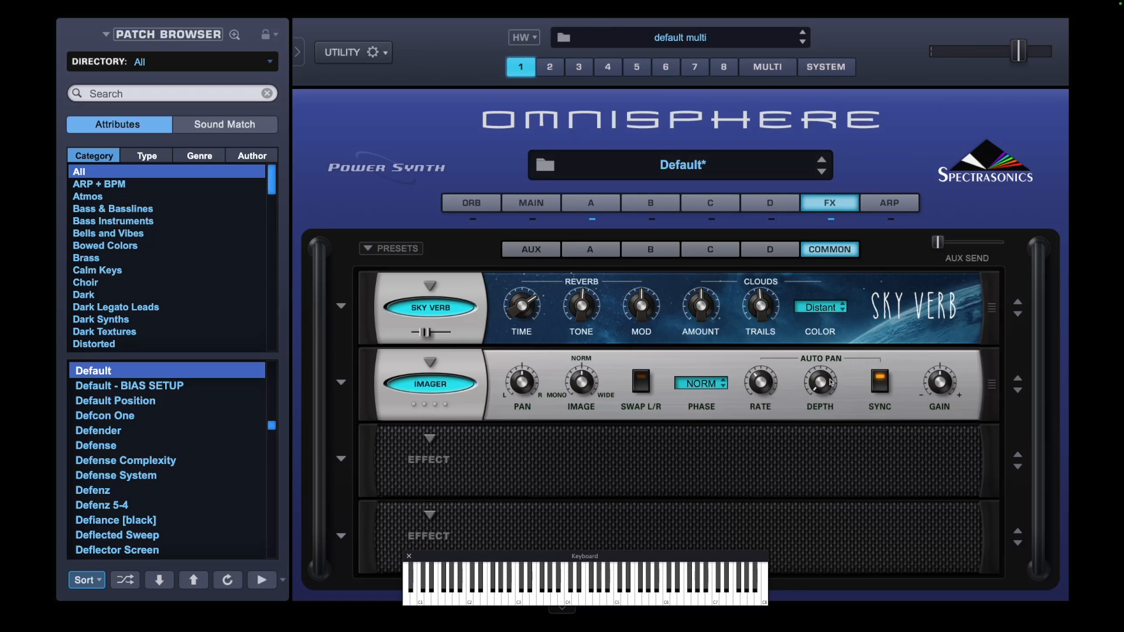
{"action": "mouse_move", "coordinate": [823, 358]}
{"action": "left_click_drag", "start_coordinate": [756, 322], "coordinate": [762, 294]}
{"action": "left_click_drag", "start_coordinate": [762, 291], "coordinate": [770, 398]}
{"action": "mouse_move", "coordinate": [766, 391]}
Route Soft Pedal to Sky Verb - Trails in the first row of layer A's modulation matrix.
{"action": "left_click", "coordinate": [591, 203]}
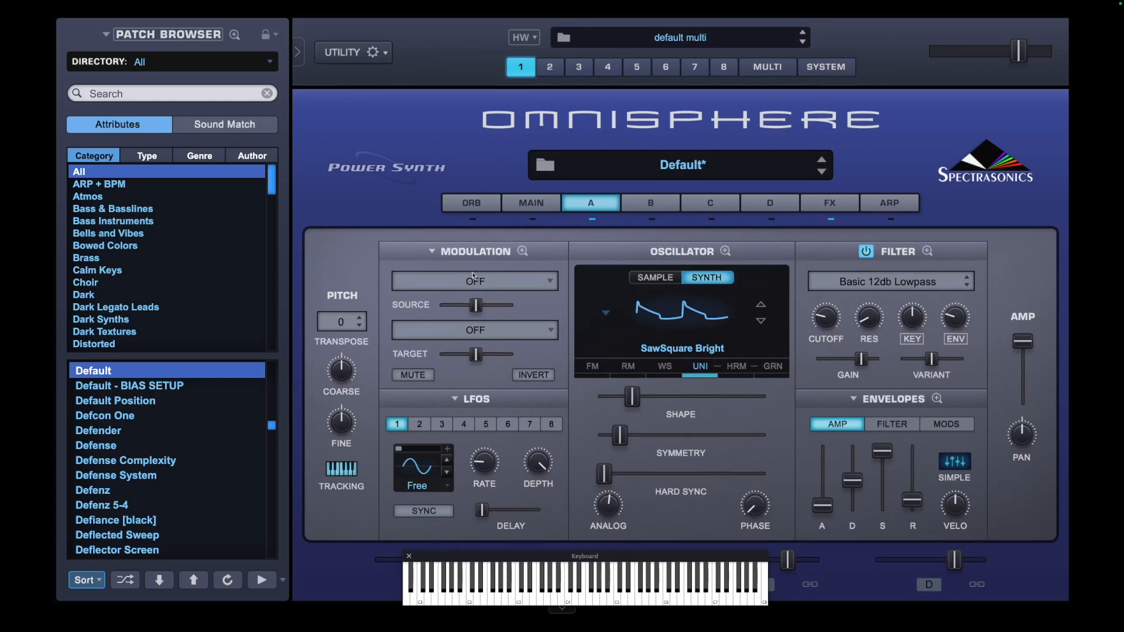
{"action": "left_click", "coordinate": [521, 256]}
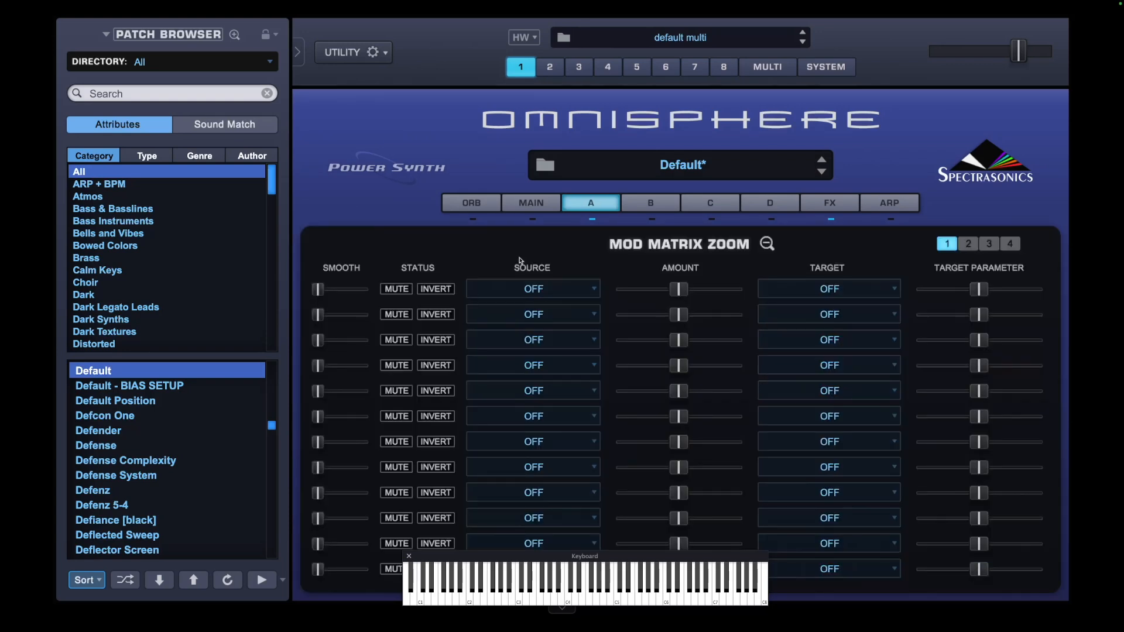
{"action": "left_click", "coordinate": [550, 289]}
{"action": "scroll", "coordinate": [497, 518], "scroll_direction": "down", "scroll_amount": 3}
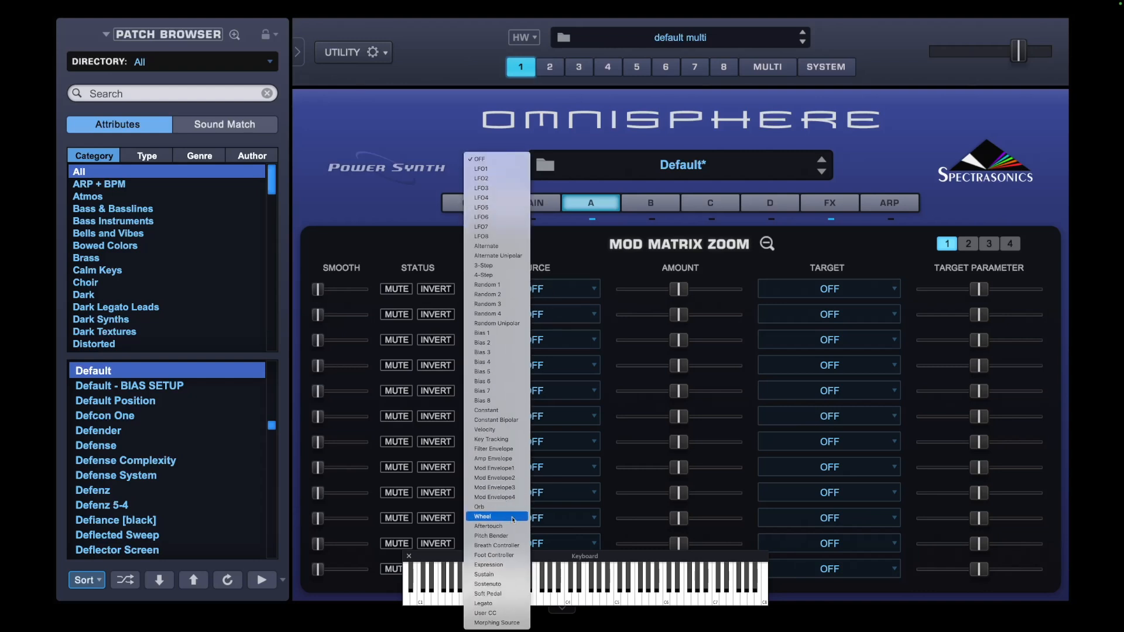
{"action": "left_click", "coordinate": [502, 594]}
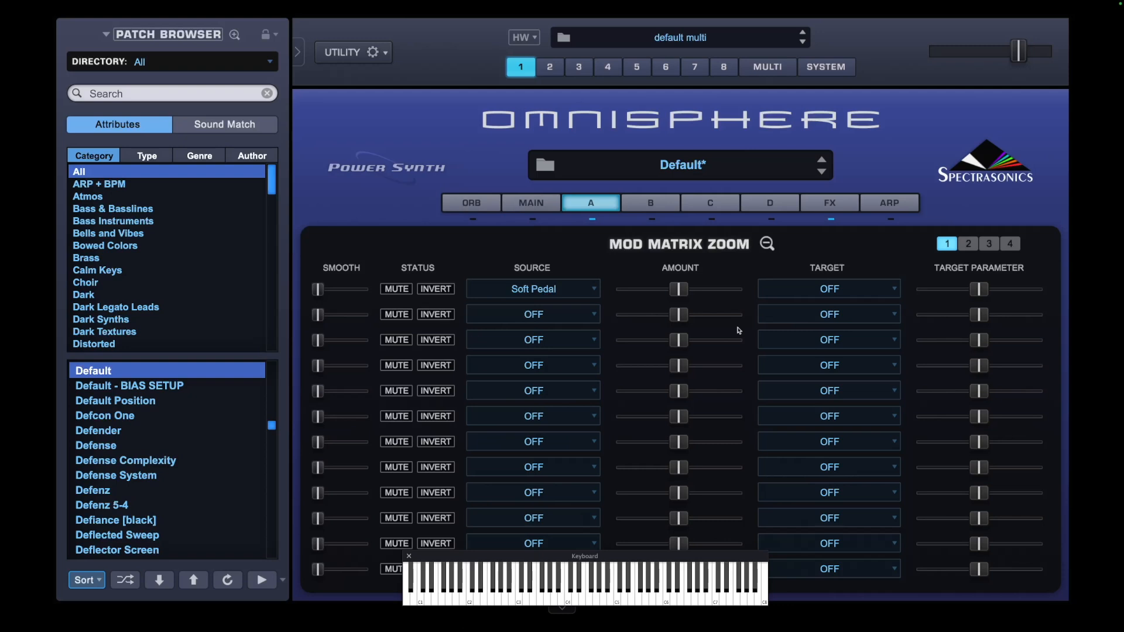
{"action": "left_click", "coordinate": [830, 290]}
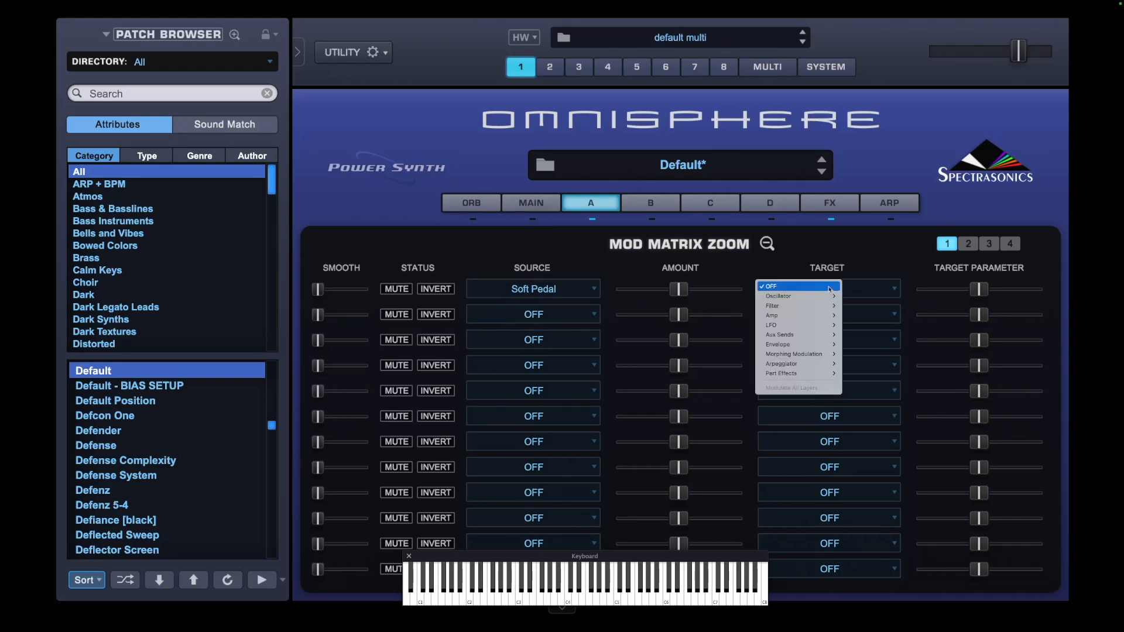
{"action": "mouse_move", "coordinate": [815, 358]}
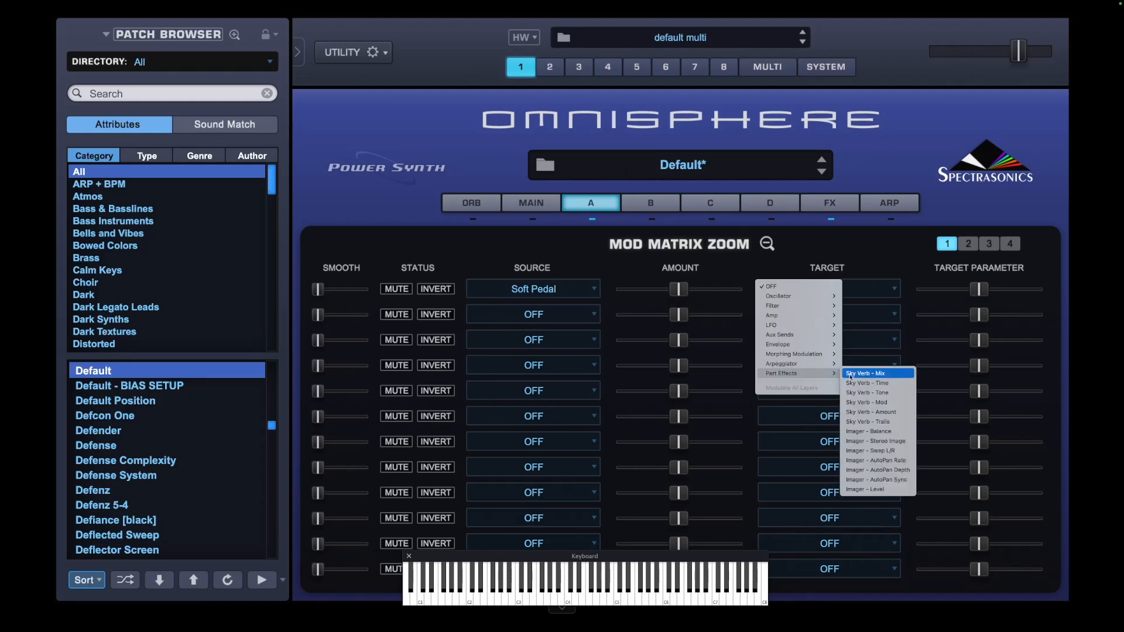
{"action": "left_click", "coordinate": [868, 422]}
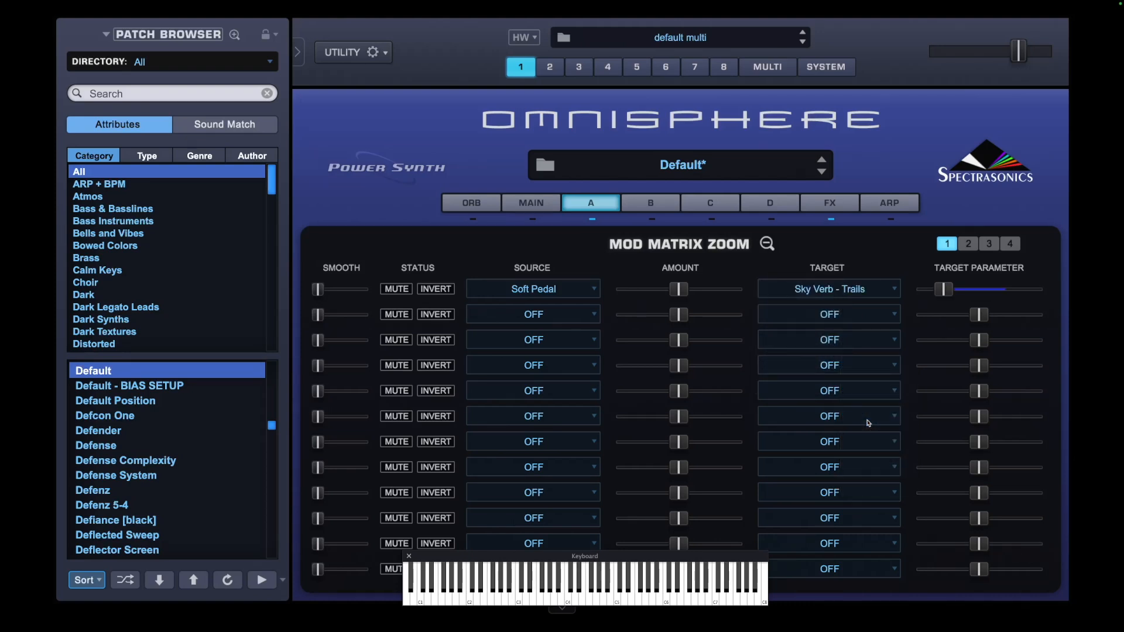
Route Soft Pedal to Imager - AutoPan Depth in the second row of the modulation matrix.
{"action": "left_click", "coordinate": [550, 319]}
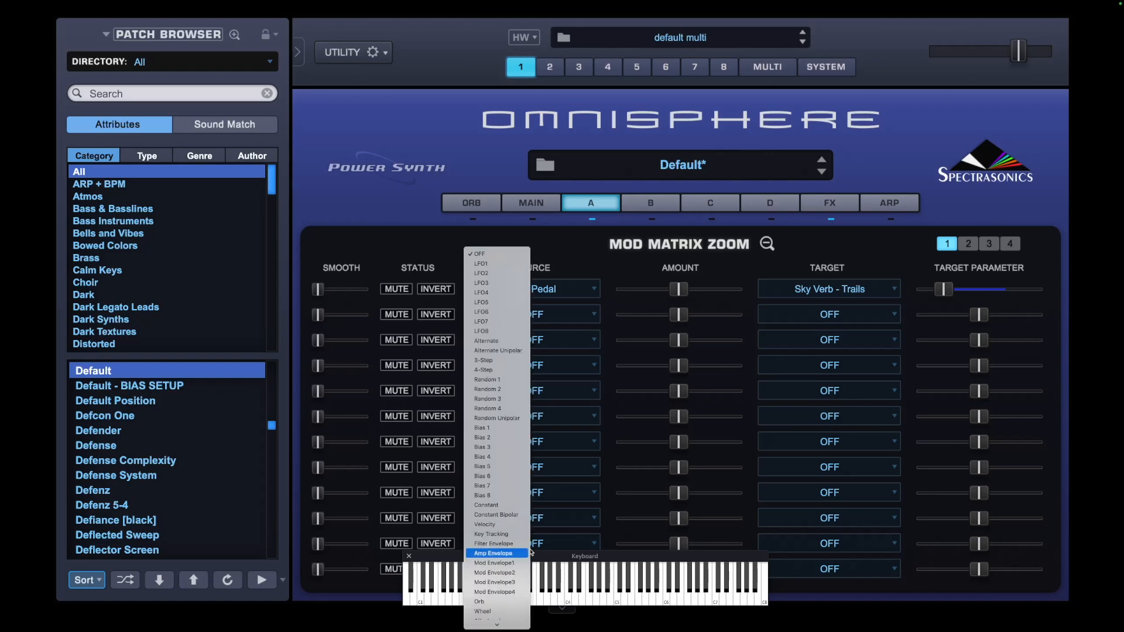
{"action": "scroll", "coordinate": [527, 552], "scroll_direction": "down", "scroll_amount": 5}
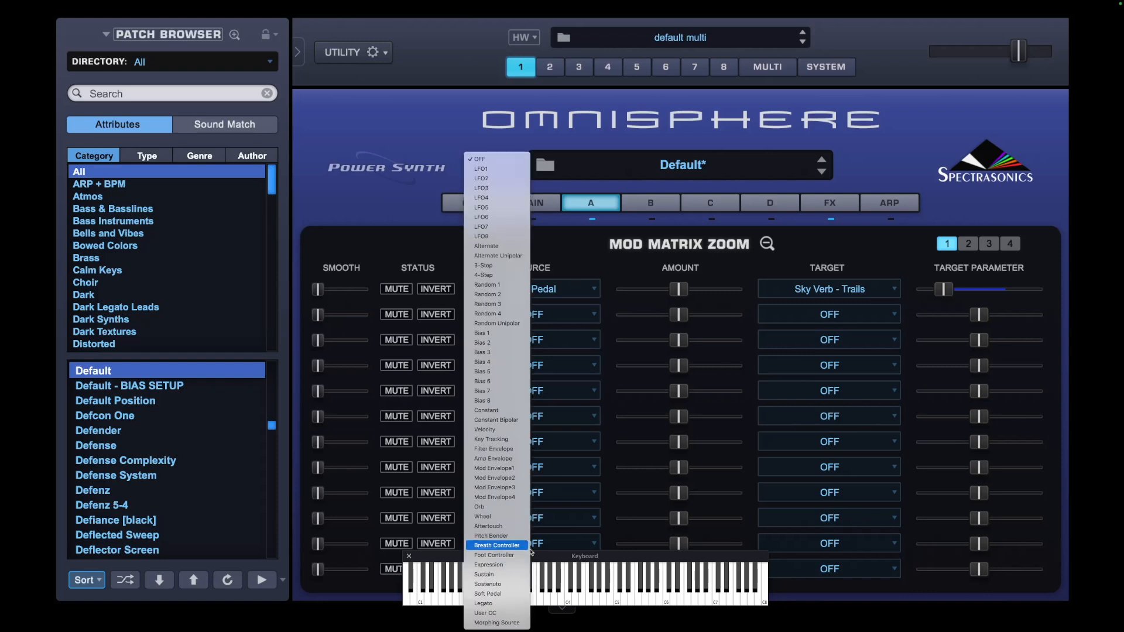
{"action": "left_click", "coordinate": [515, 594]}
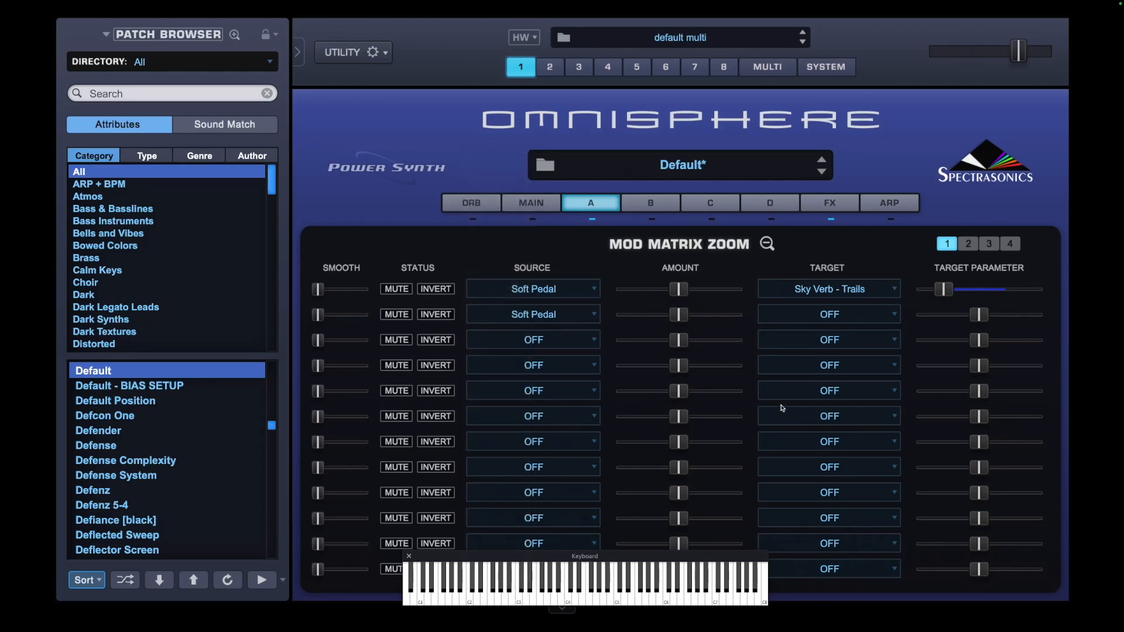
{"action": "left_click", "coordinate": [820, 316]}
{"action": "mouse_move", "coordinate": [817, 399]}
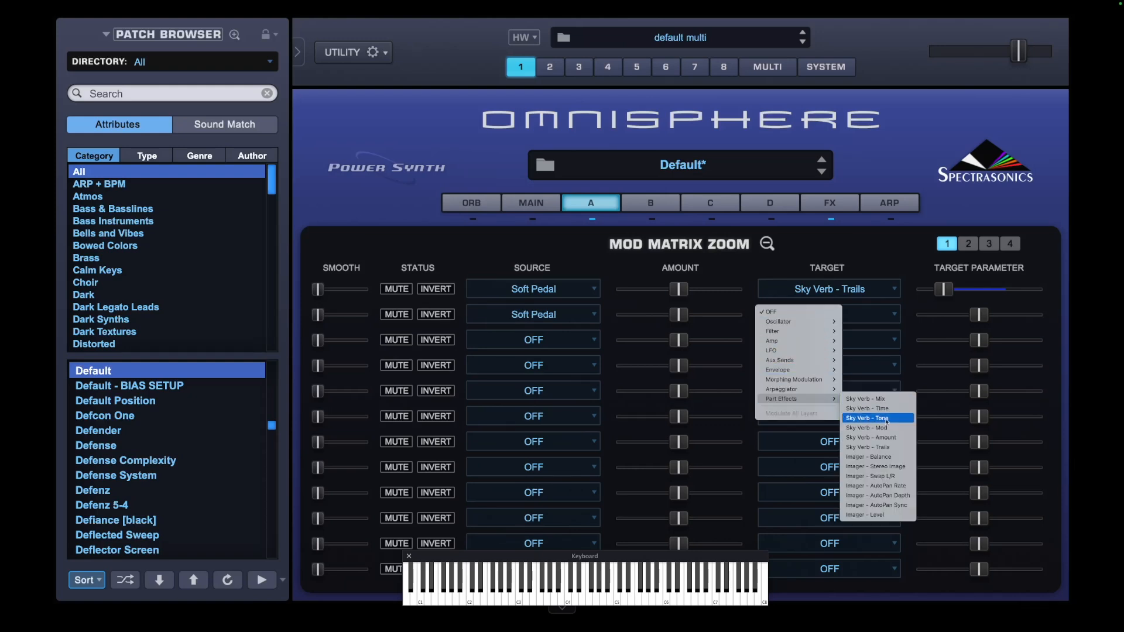
{"action": "left_click", "coordinate": [890, 496]}
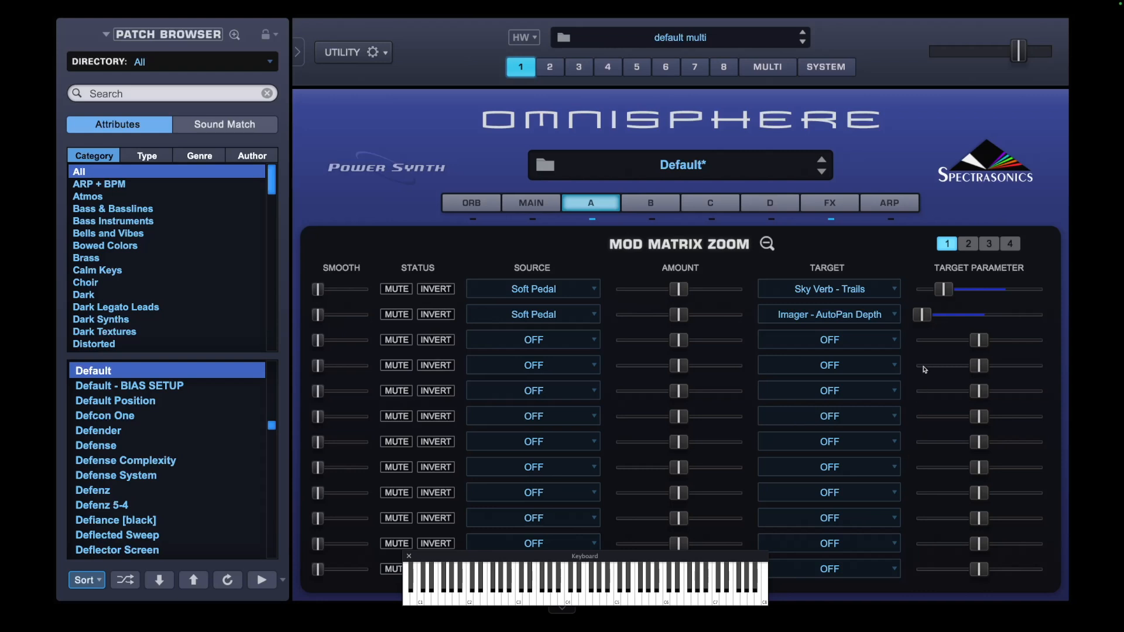
Set the modulation amount to maximum for both the Imager AutoPan Depth and Sky Verb Trails routings.
{"action": "mouse_move", "coordinate": [948, 291]}
{"action": "left_click_drag", "start_coordinate": [678, 324], "coordinate": [759, 325]}
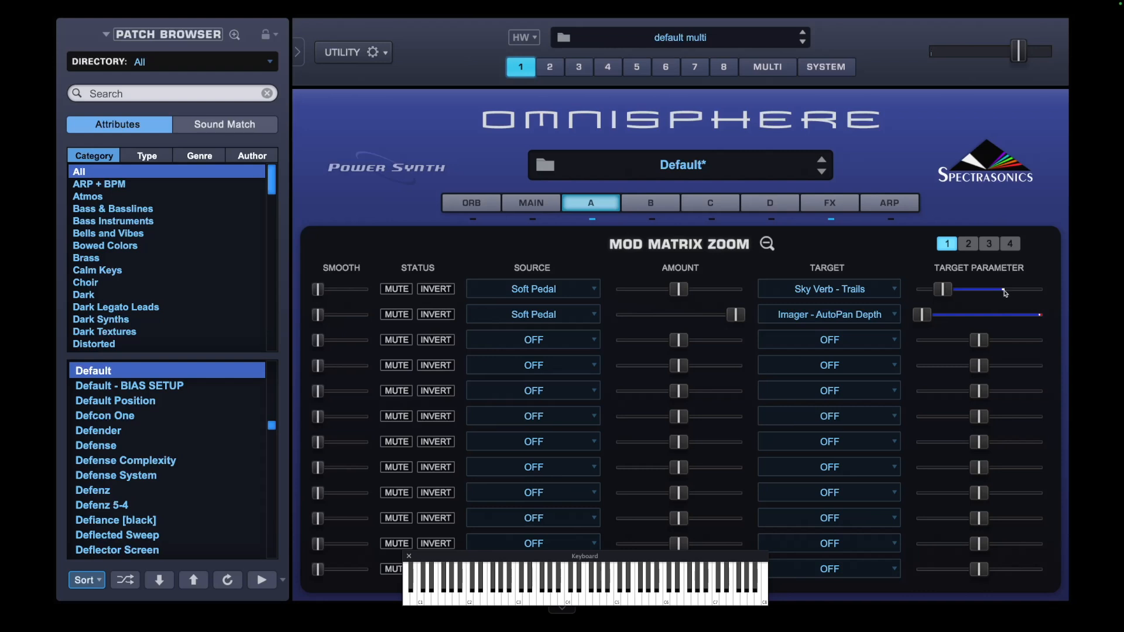
{"action": "left_click", "coordinate": [820, 204]}
{"action": "mouse_move", "coordinate": [761, 310]}
{"action": "left_mouse_down"}
{"action": "mouse_move", "coordinate": [761, 287]}
{"action": "mouse_move", "coordinate": [758, 310]}
{"action": "left_mouse_up"}
{"action": "left_click", "coordinate": [566, 207]}
{"action": "left_click_drag", "start_coordinate": [679, 288], "coordinate": [760, 284]}
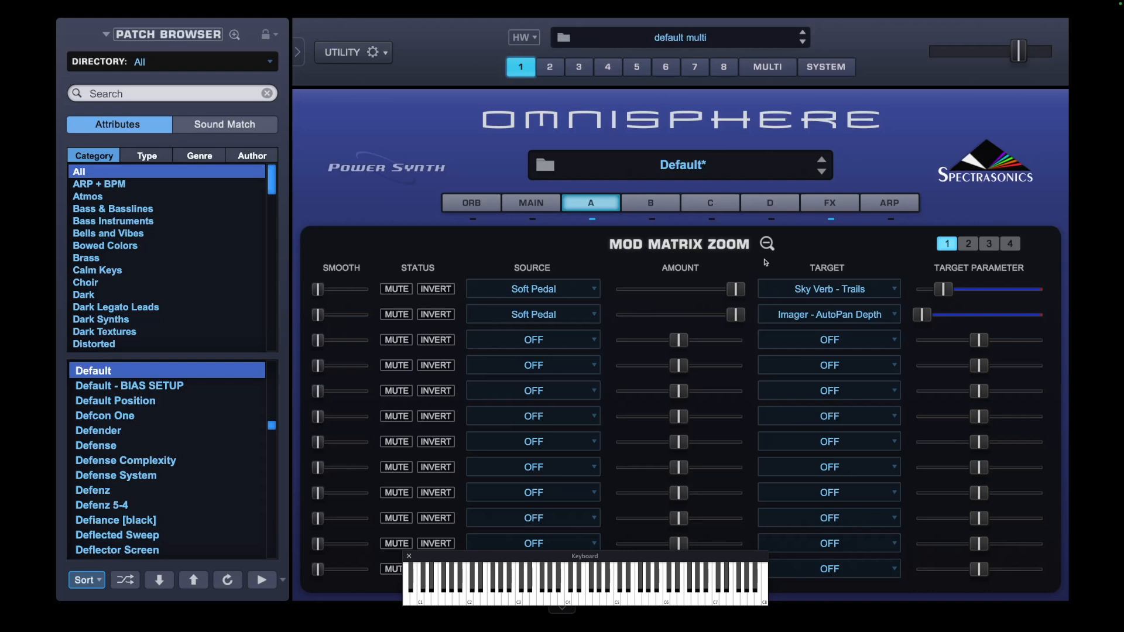